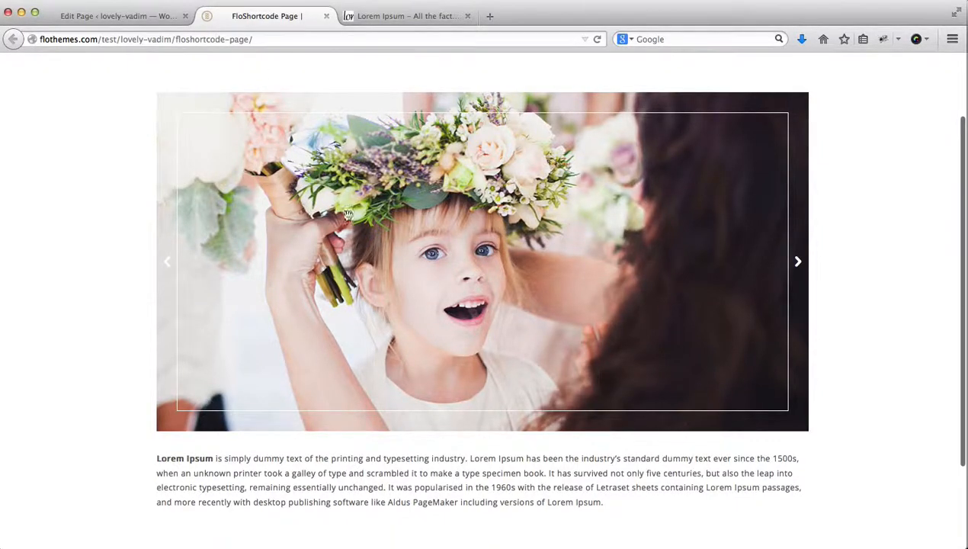
# Open the FloShortcode Page for editing and start an ImageText shortcode below the Lorem Ipsum paragraph.
pyautogui.click(130, 18)
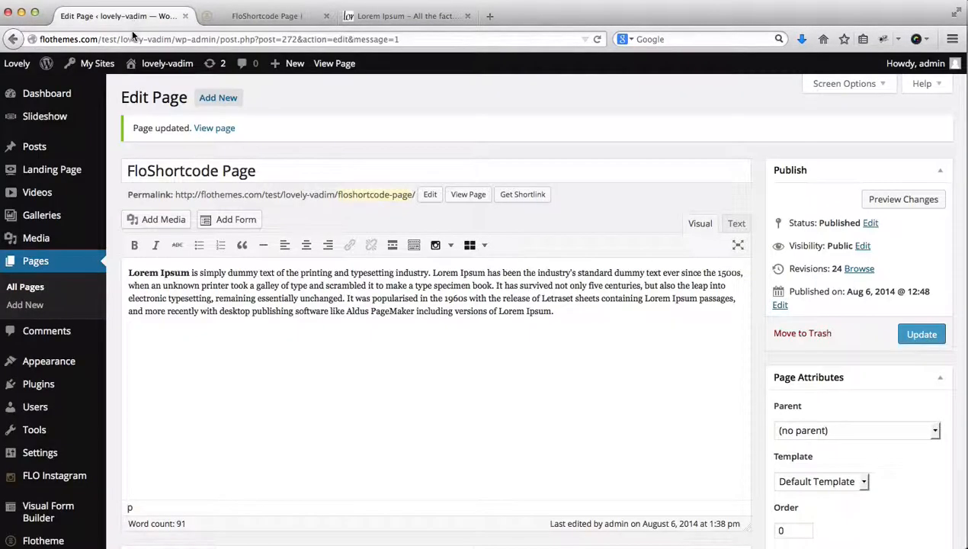
pyautogui.click(387, 375)
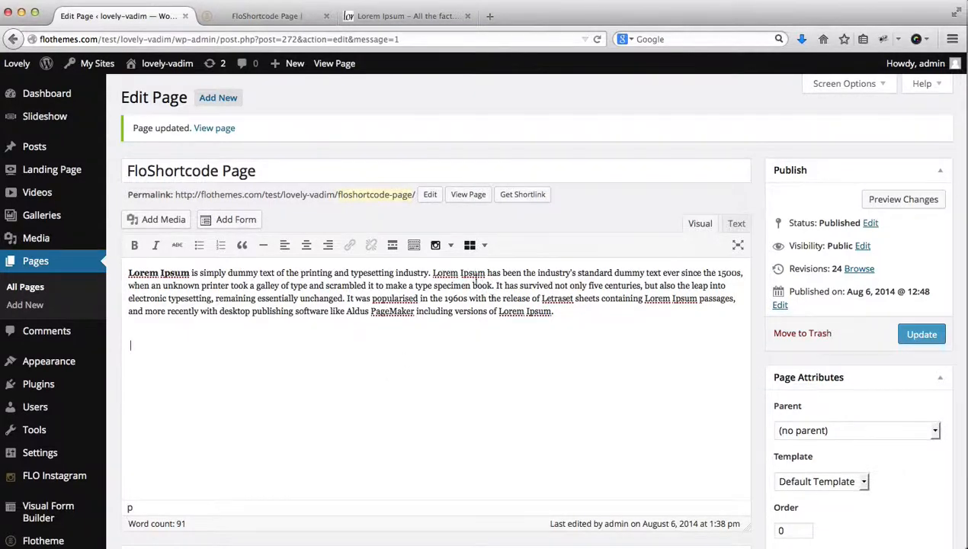
pyautogui.click(471, 247)
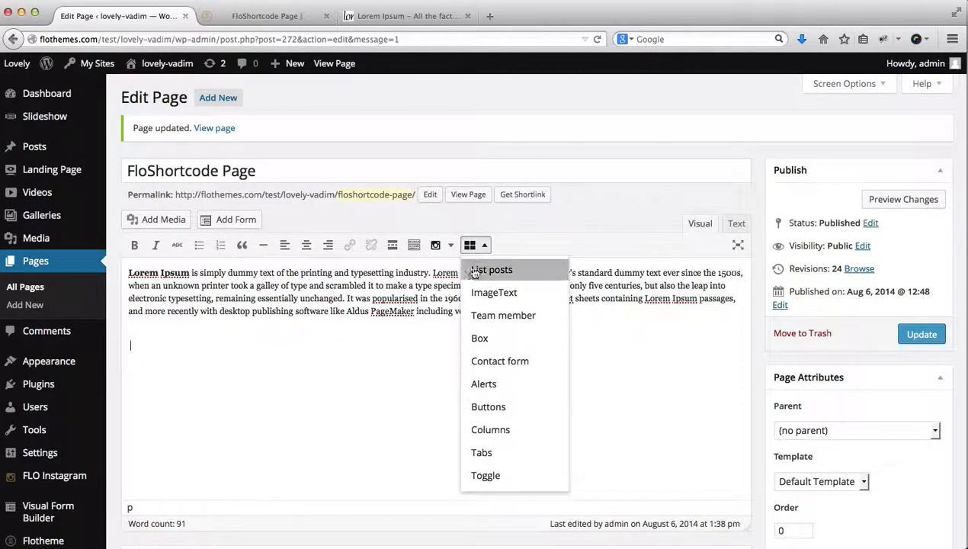
pyautogui.click(481, 297)
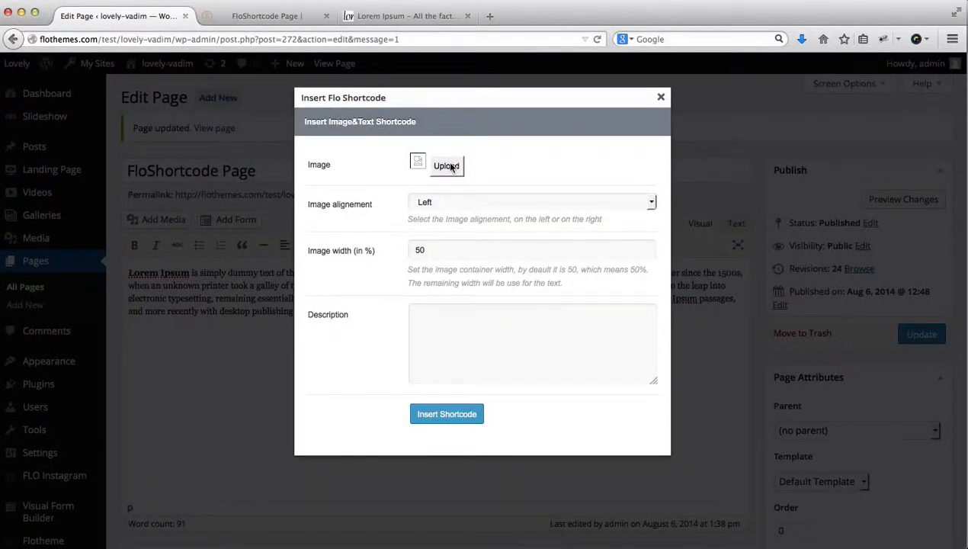
# Choose the magazine cover nym-cover.jpg from the media library as the shortcode's image.
pyautogui.click(447, 166)
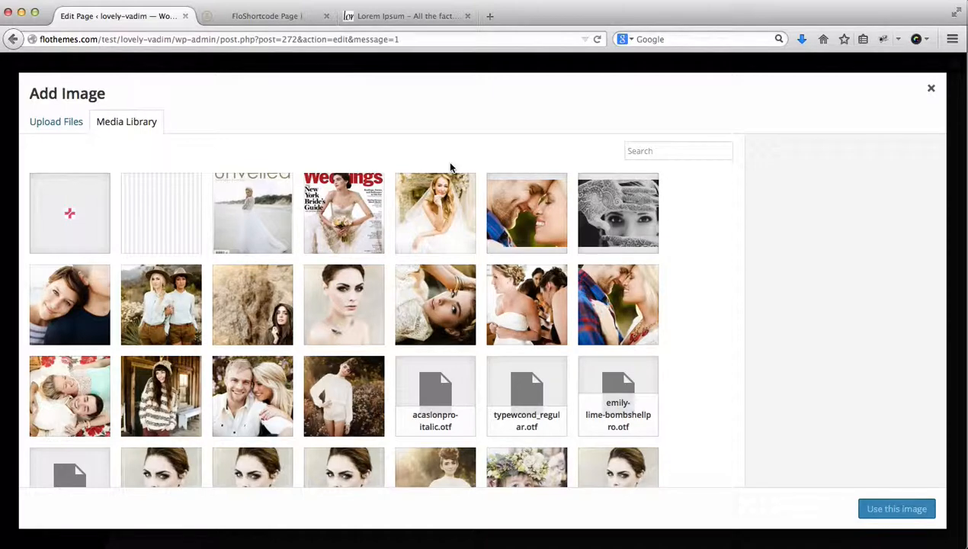
pyautogui.scroll(-5, 379, 337)
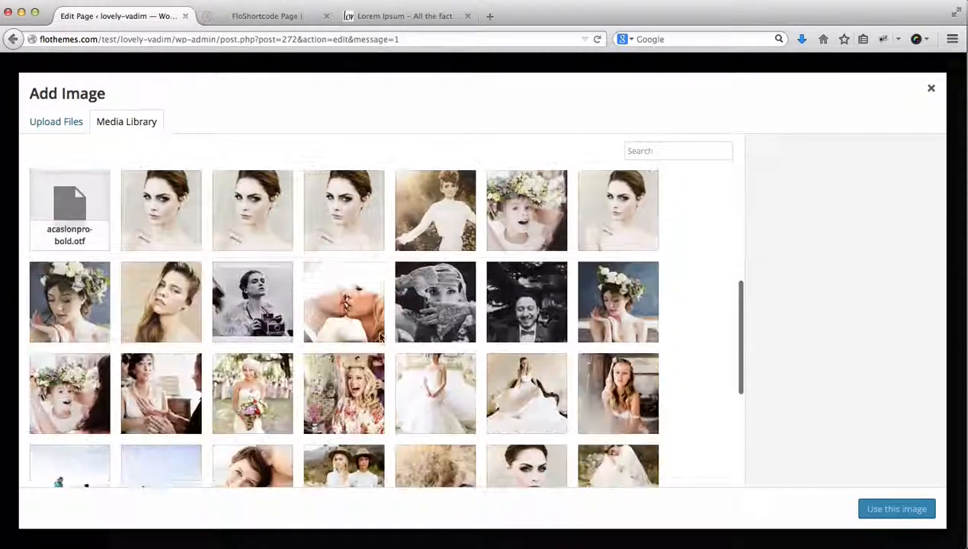
pyautogui.scroll(5, 381, 339)
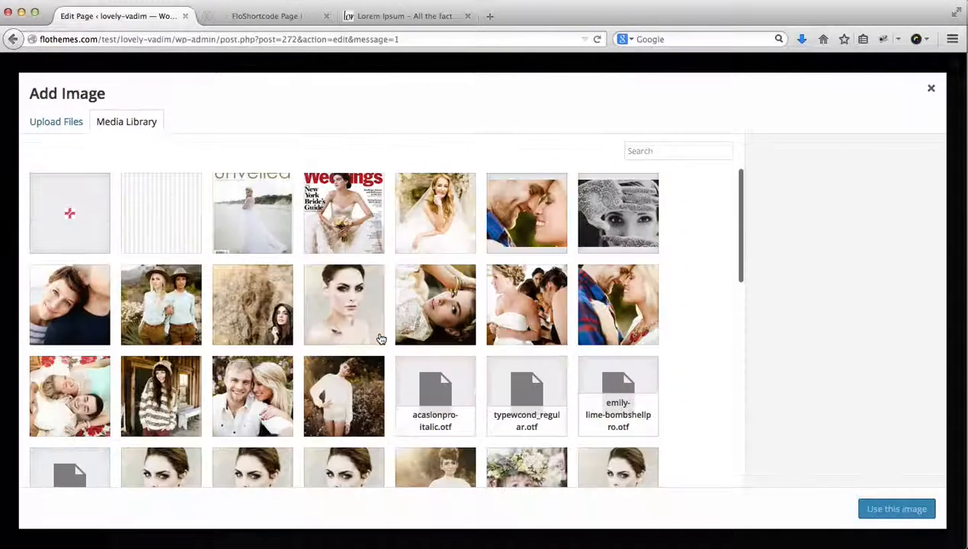
pyautogui.click(349, 208)
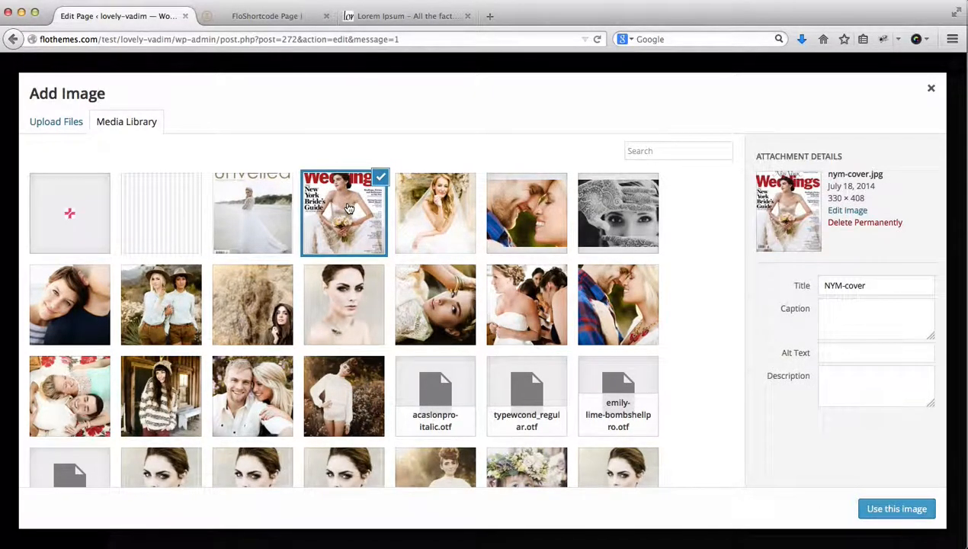
pyautogui.click(872, 508)
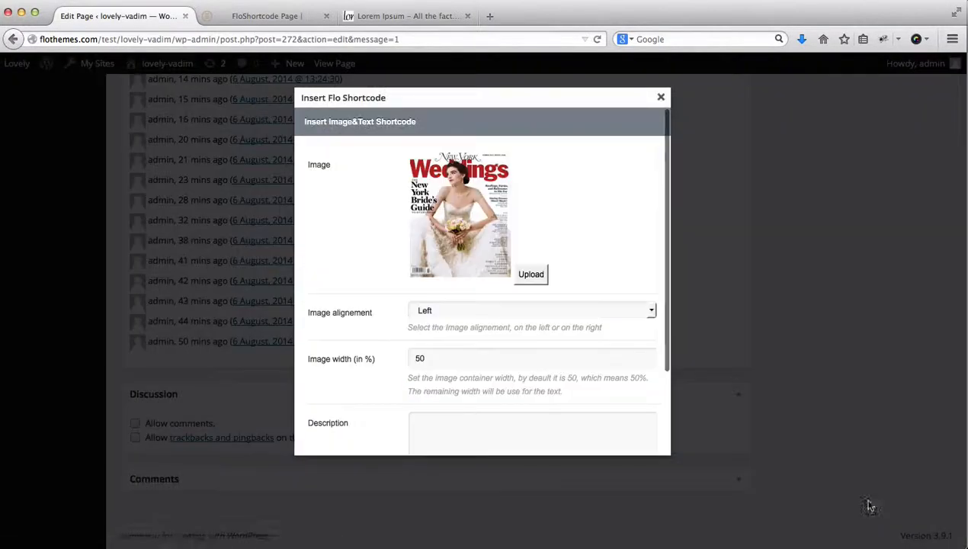
# Set the shortcode's image alignment to Left and its image width to 30%.
pyautogui.click(501, 311)
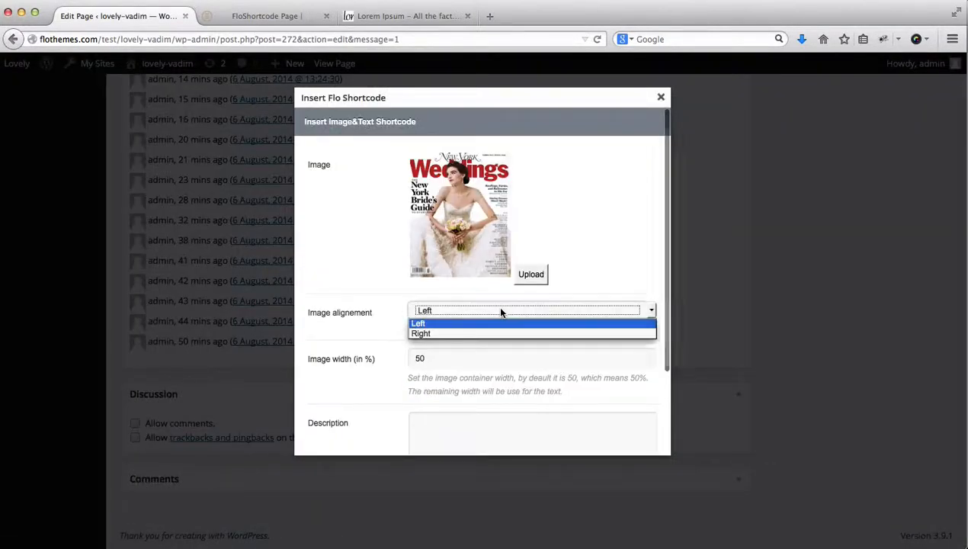
pyautogui.click(425, 323)
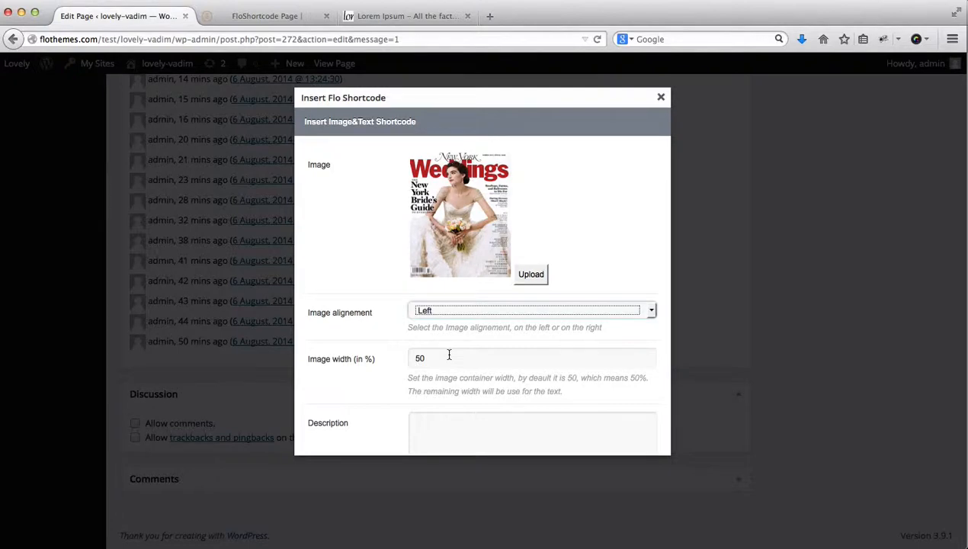
pyautogui.click(282, 15)
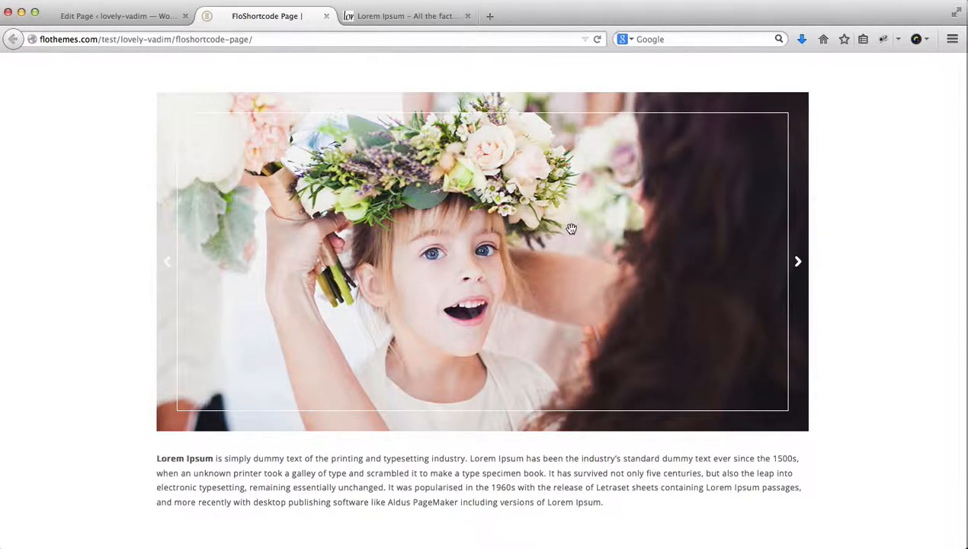
pyautogui.scroll(-3, 568, 228)
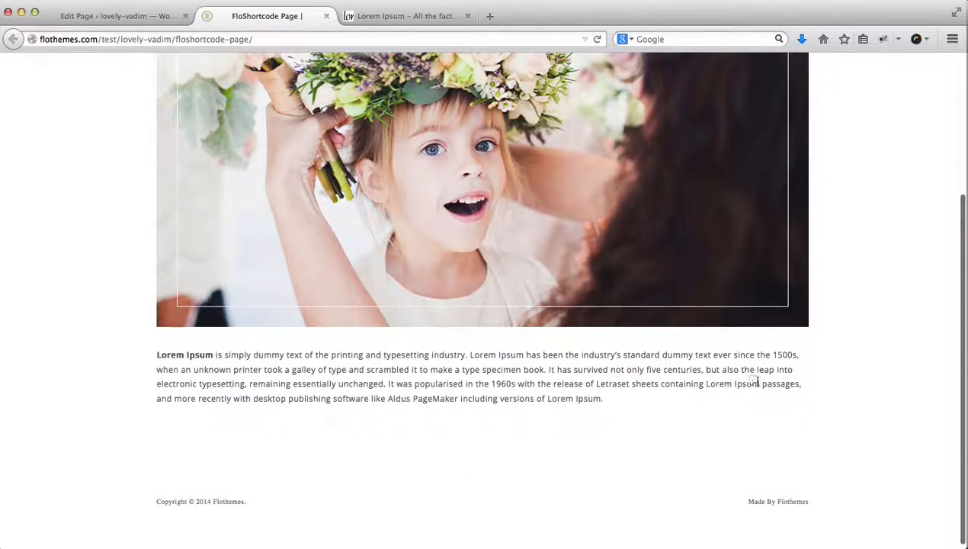
pyautogui.click(156, 17)
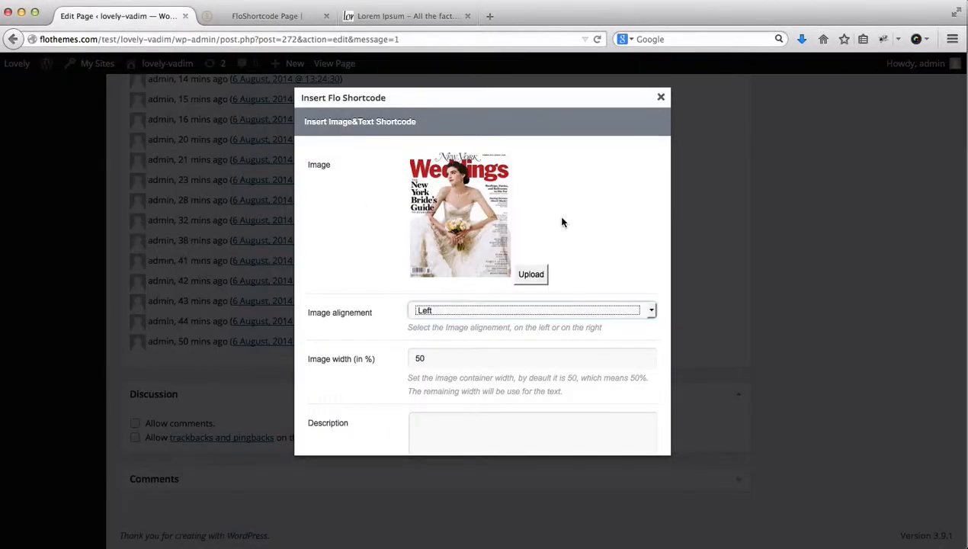
pyautogui.press('Tab')
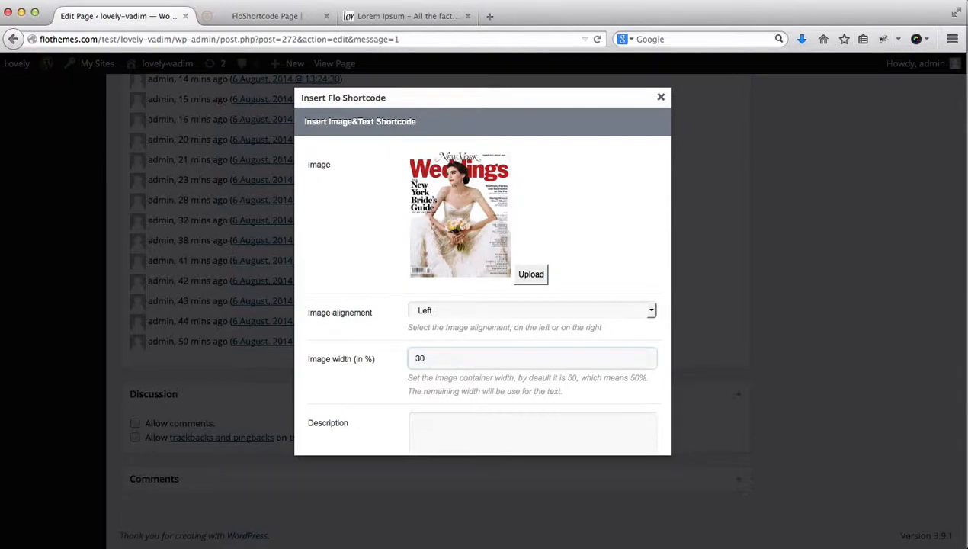
# Copy the "What is Lorem Ipsum?" paragraph from lipsum.com into the shortcode's description and insert the shortcode.
pyautogui.scroll(-3, 488, 355)
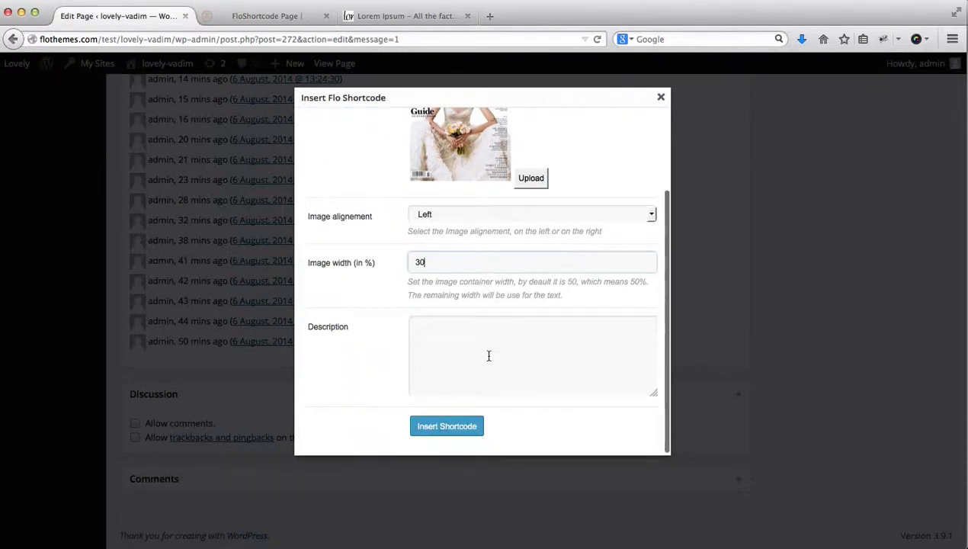
pyautogui.click(447, 349)
pyautogui.hotkey('ctrl', 'shift', 'Tab')
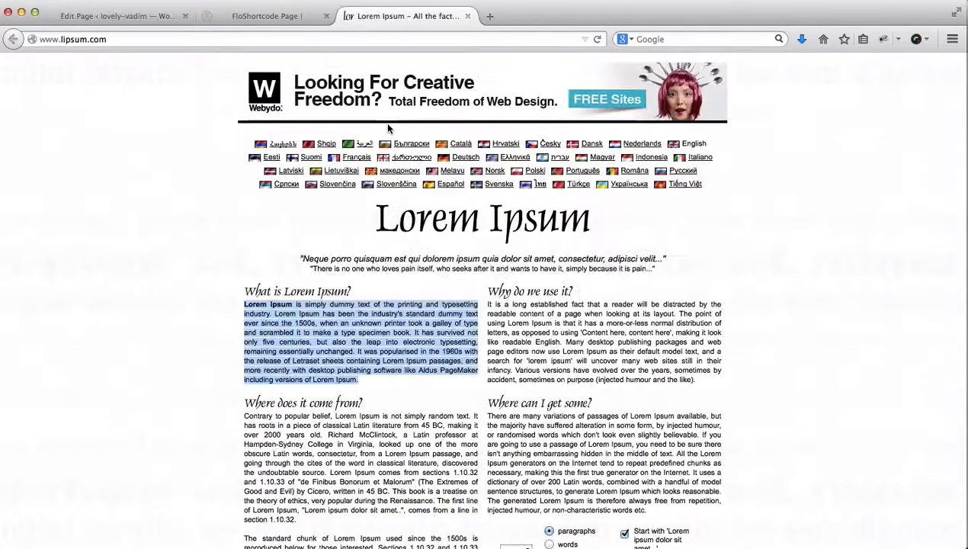
pyautogui.hotkey('ctrl', 'c')
pyautogui.hotkey('ctrl', 'Tab')
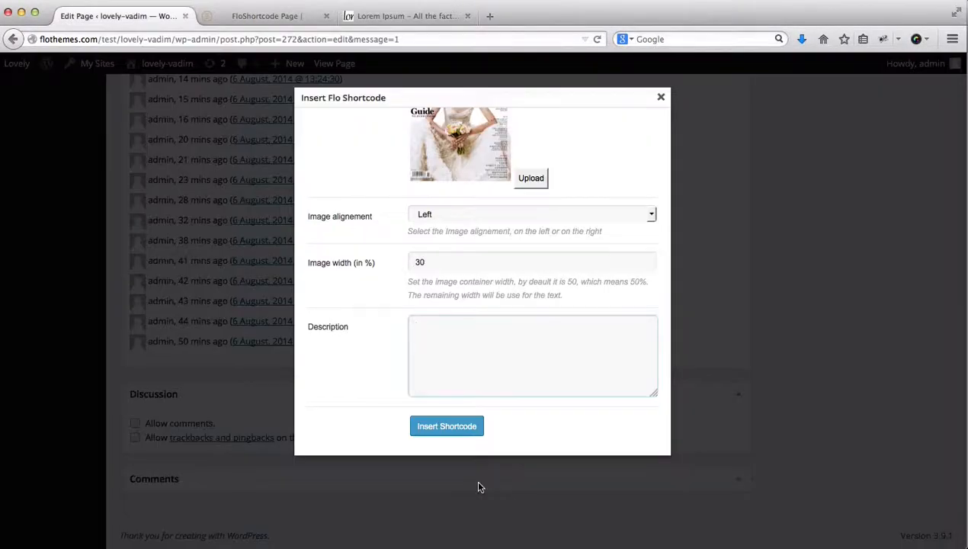
pyautogui.hotkey('ctrl', 'v')
pyautogui.click(460, 431)
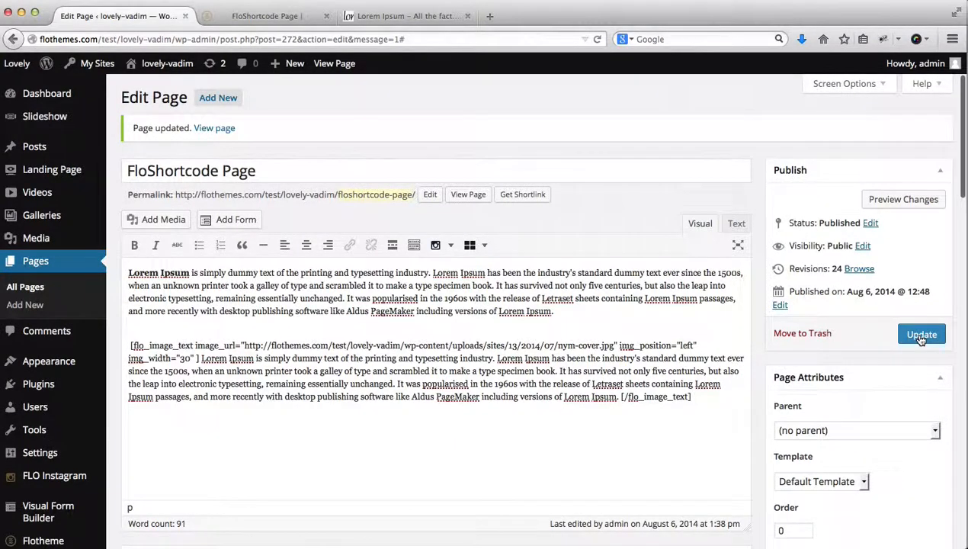
# Update the page, look at the magazine cover block on the published page, and return to the editor.
pyautogui.click(921, 336)
pyautogui.hotkey('ctrl', 'Tab')
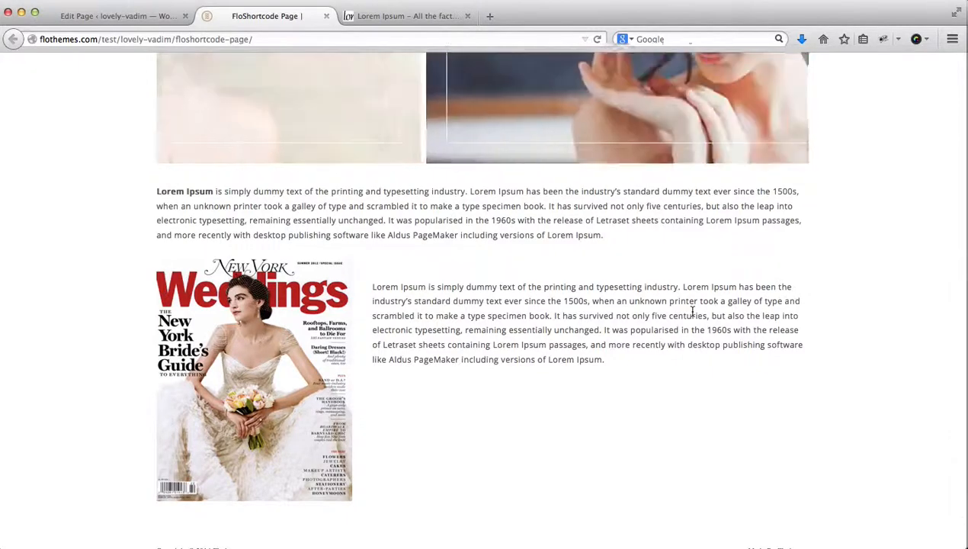
pyautogui.hotkey('ctrl', 'shift', 'Tab')
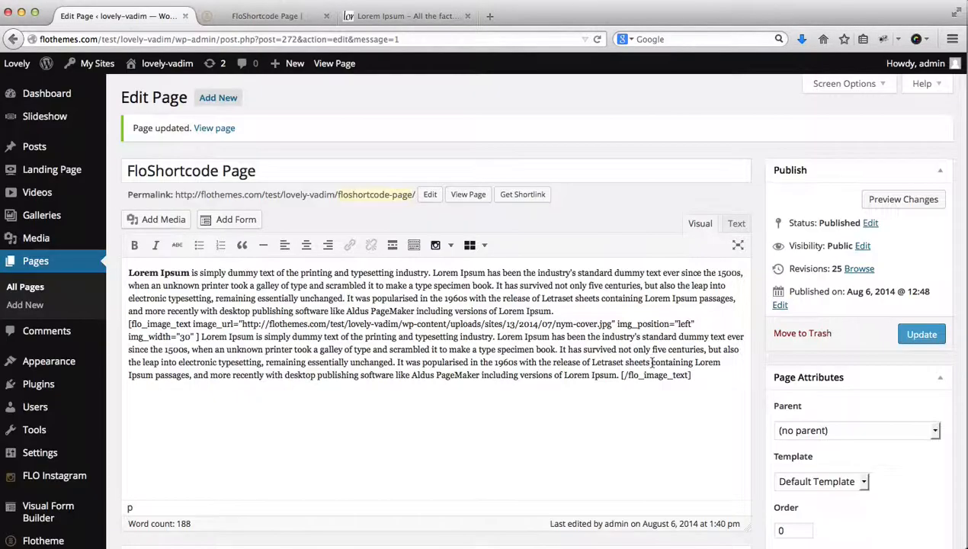
# Add a blank line above the flo_image_text shortcode and change its img_width value to 50.
pyautogui.click(565, 314)
pyautogui.press('Return')
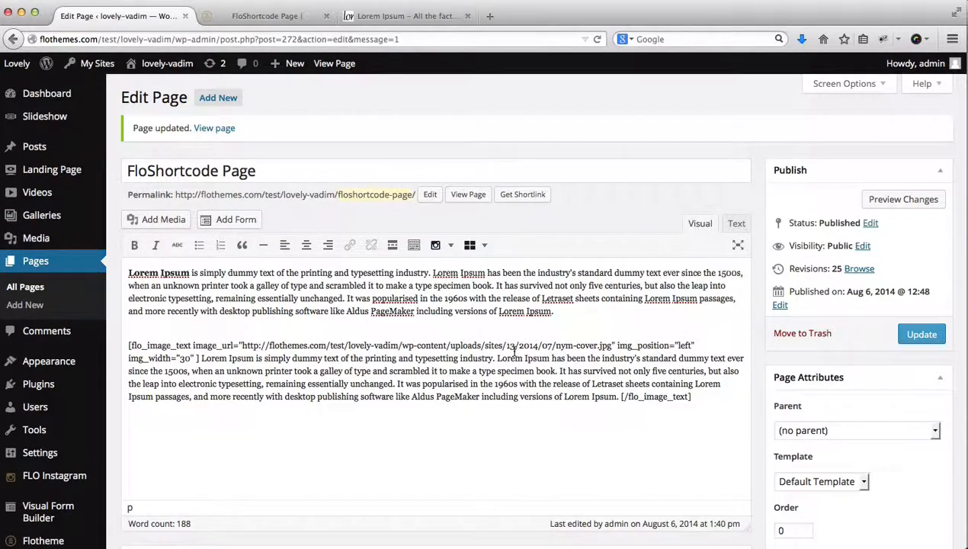
pyautogui.doubleClick(183, 359)
pyautogui.write('50')
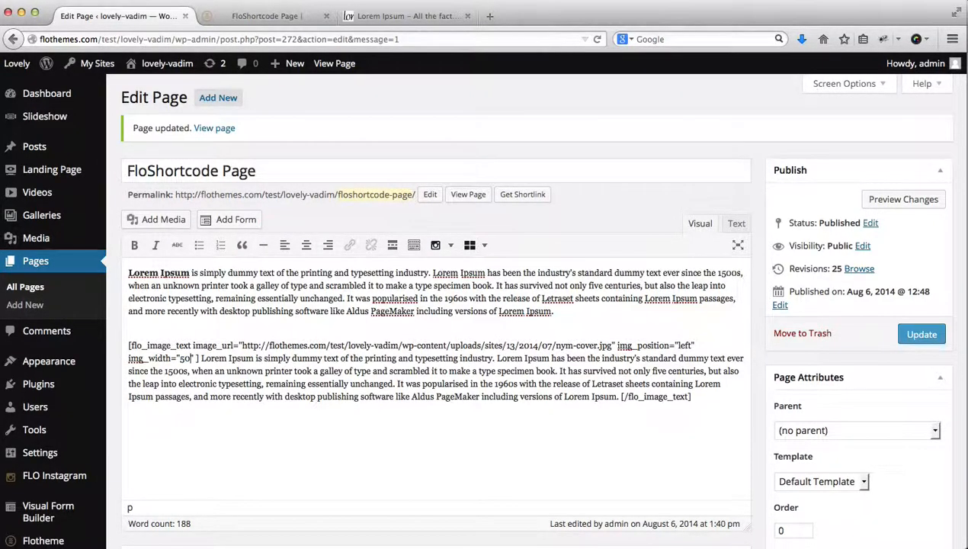
# Save the width change, check it on the reloaded published page, and return to the editor.
pyautogui.click(922, 334)
pyautogui.hotkey('ctrl', 'Tab')
pyautogui.press('super+r')
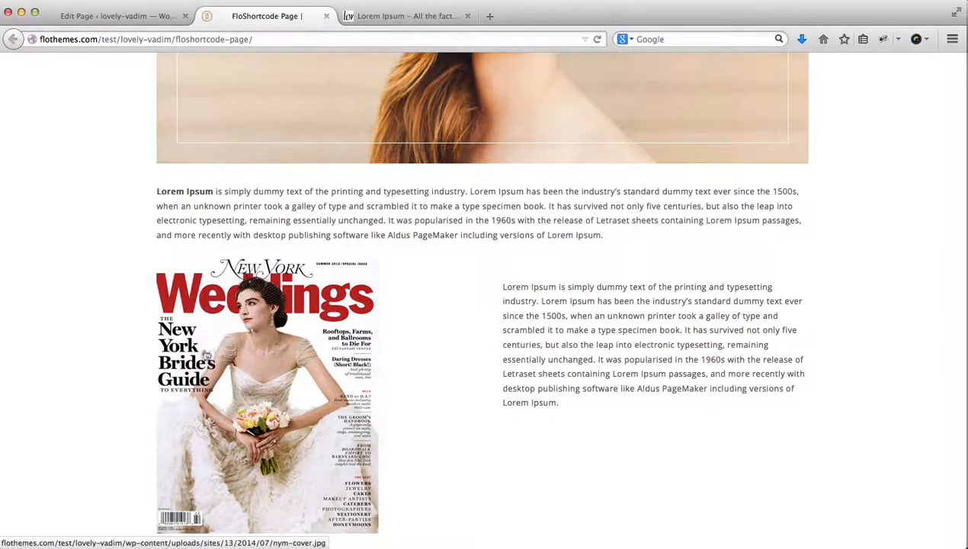
pyautogui.click(161, 16)
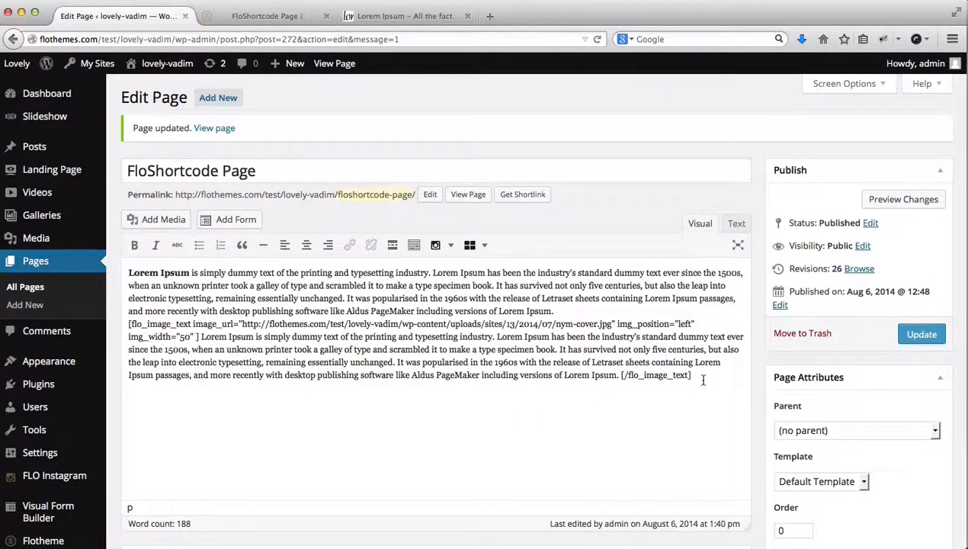
# Delete the whole nym-cover.jpg shortcode from the page content and start a new ImageText shortcode in its place.
pyautogui.moveTo(711, 371); pyautogui.dragTo(108, 330)
pyautogui.press('BackSpace')
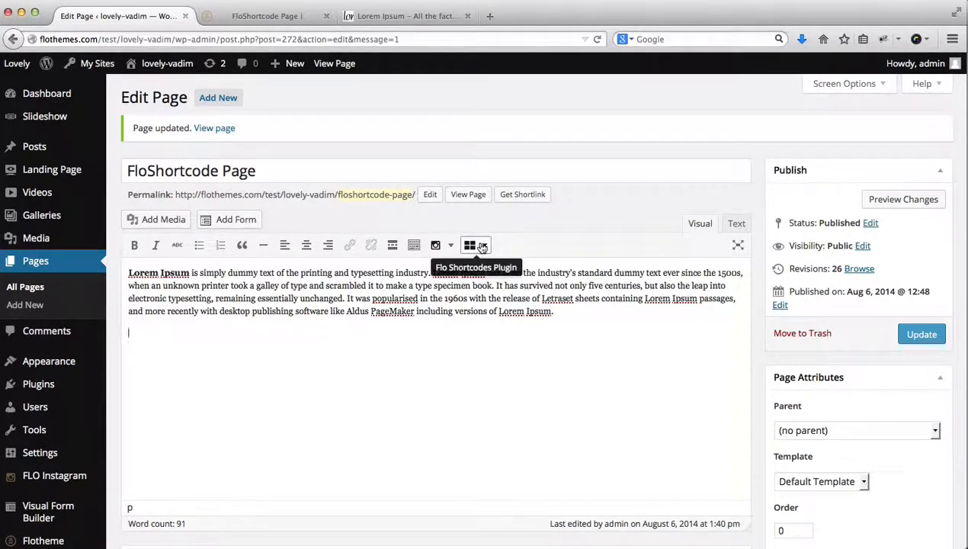
pyautogui.click(471, 245)
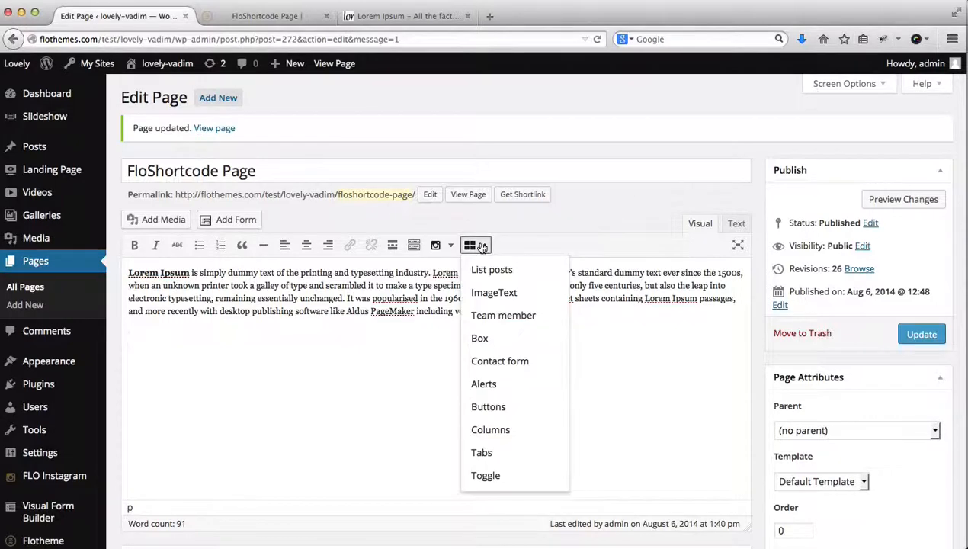
pyautogui.click(507, 292)
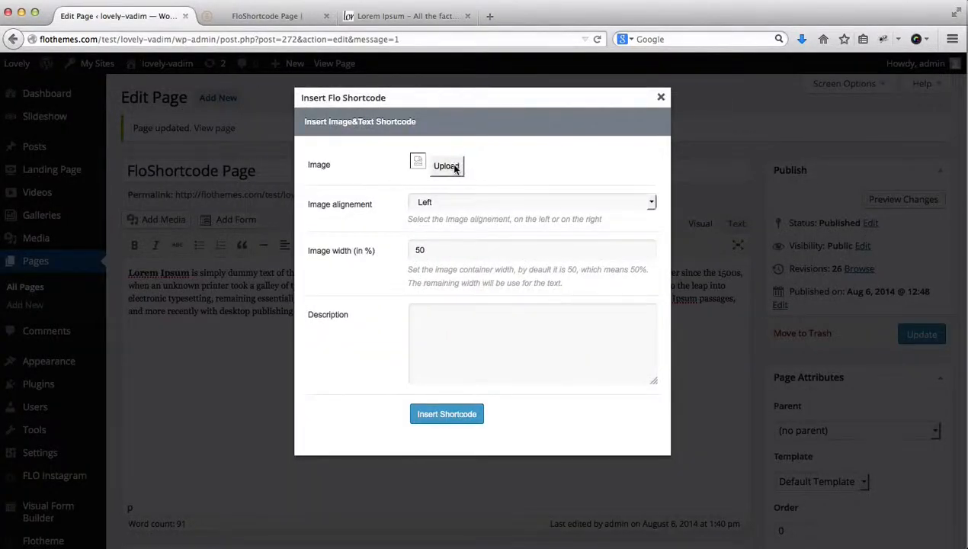
# Choose the landscape couple photo h-3.jpg from the media library as the new shortcode's image.
pyautogui.click(450, 166)
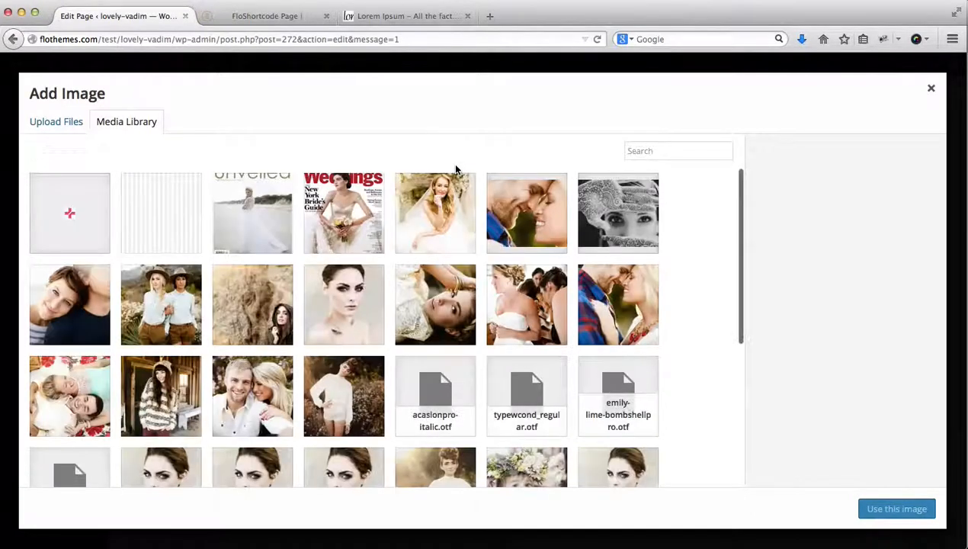
pyautogui.click(549, 226)
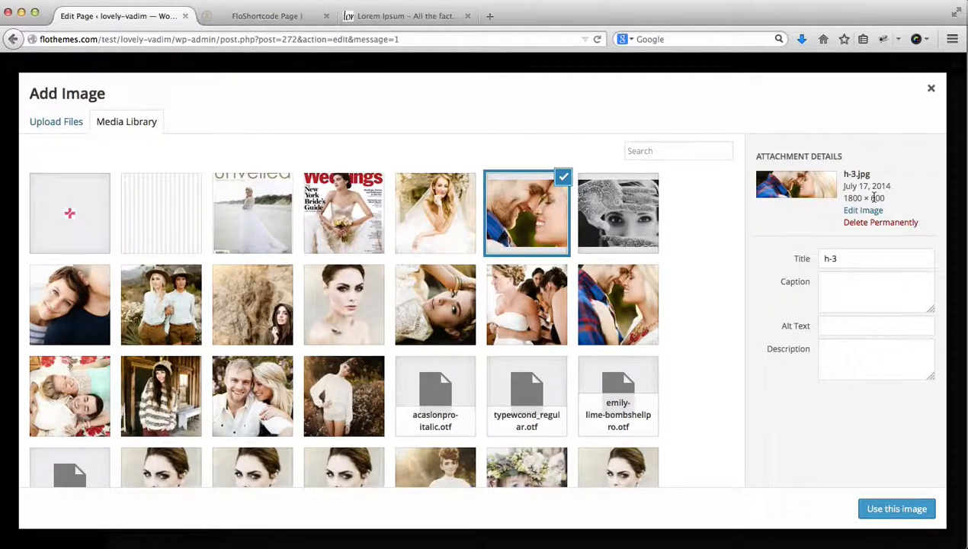
pyautogui.click(882, 516)
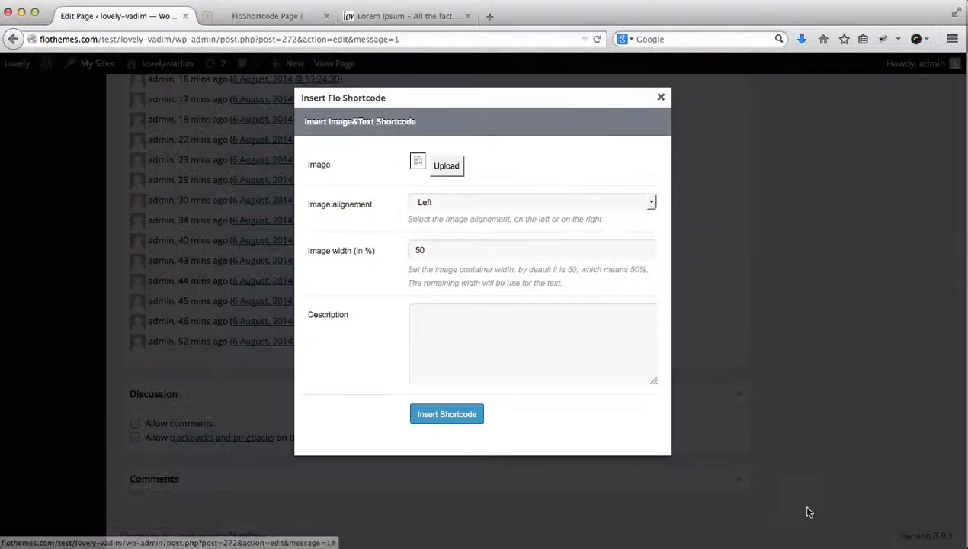
# Paste the copied Lorem Ipsum paragraph as the description and insert the shortcode with the default alignment and width.
pyautogui.click(500, 333)
pyautogui.press('super+v')
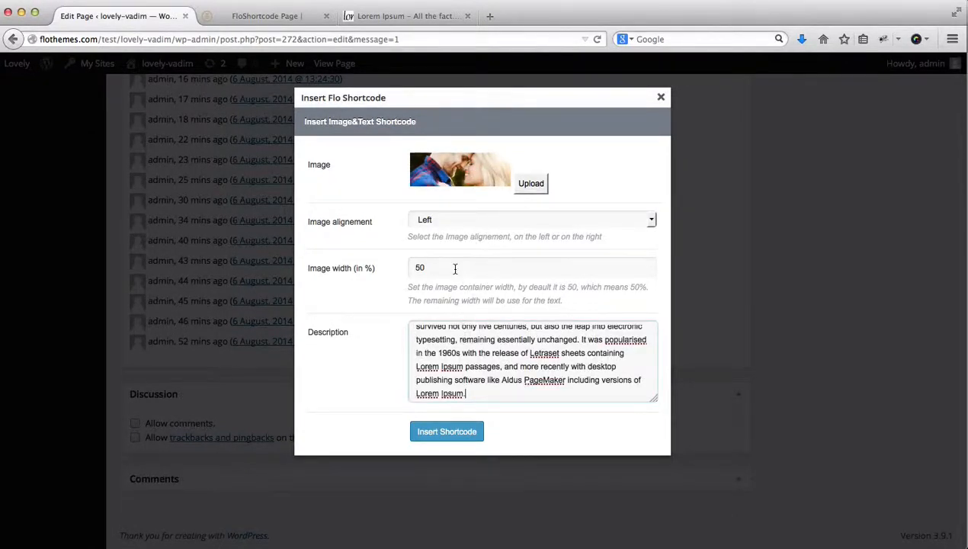
pyautogui.click(443, 430)
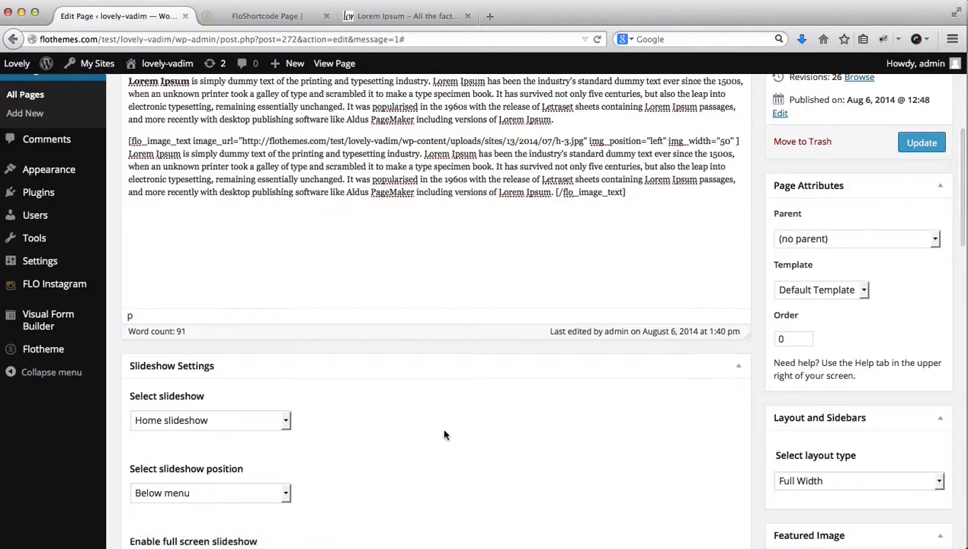
# Update the page, check the h-3.jpg image and text block on the reloaded published page, and return to the editor.
pyautogui.click(921, 143)
pyautogui.hotkey('ctrl', 'Tab')
pyautogui.press('super+r')
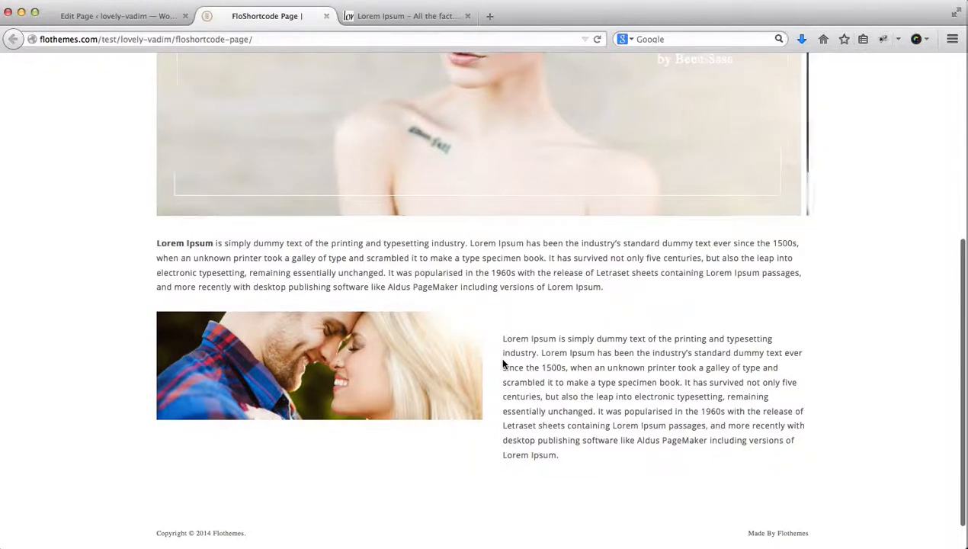
pyautogui.hotkey('ctrl', 'shift', 'Tab')
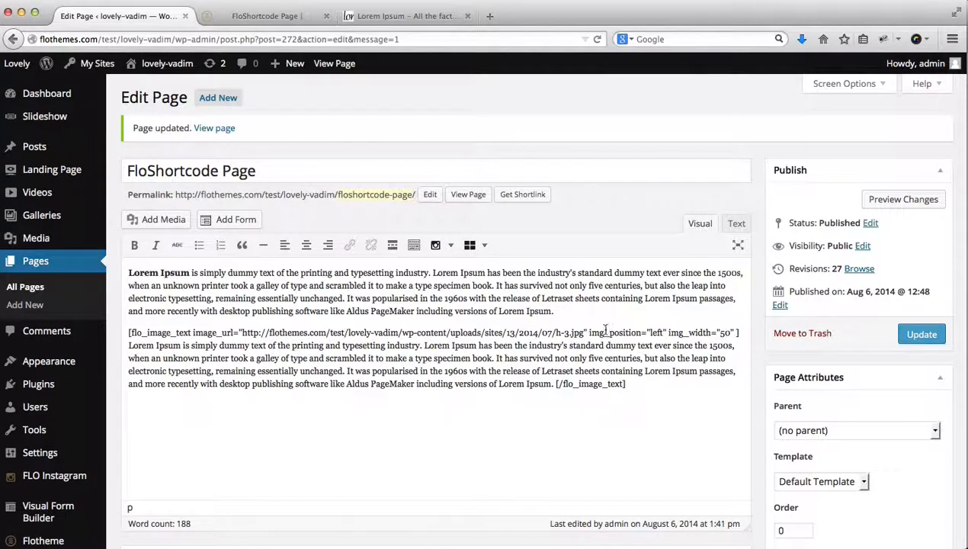
# Set the h-3.jpg shortcode's img_width to 75 and update the page.
pyautogui.doubleClick(723, 333)
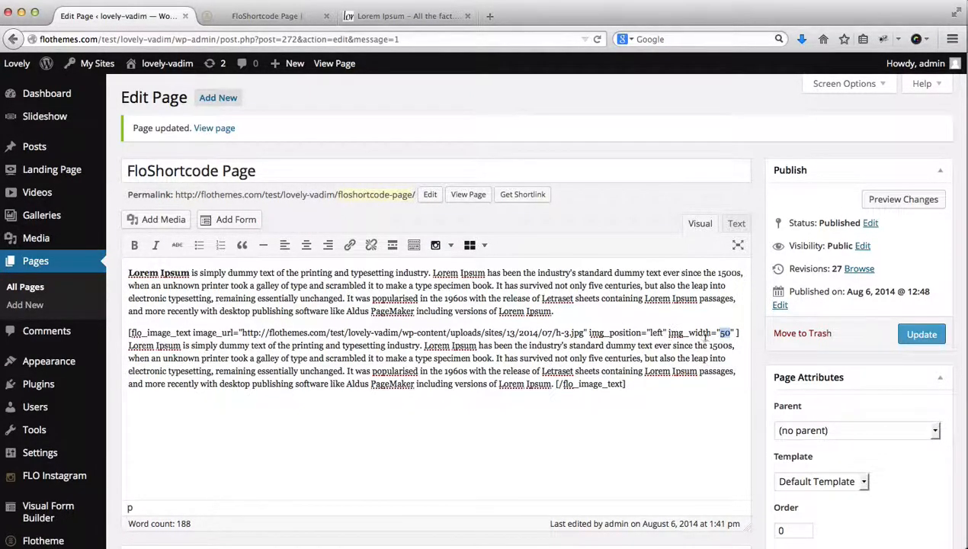
pyautogui.write('75')
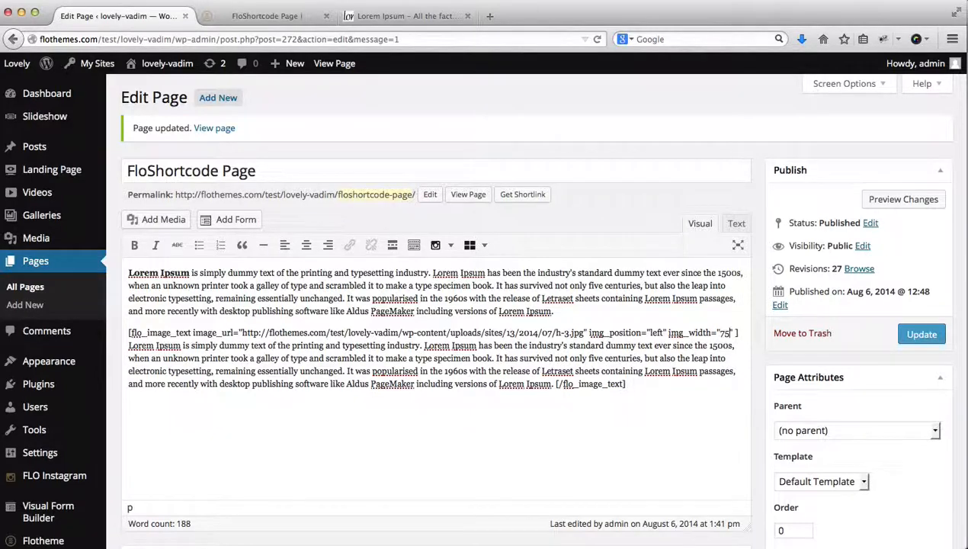
pyautogui.click(921, 335)
# Reload the published page, examine how the widened h-3.jpg image sits beside its text, and return to the editor.
pyautogui.hotkey('ctrl', 'Tab')
pyautogui.press('super+r')
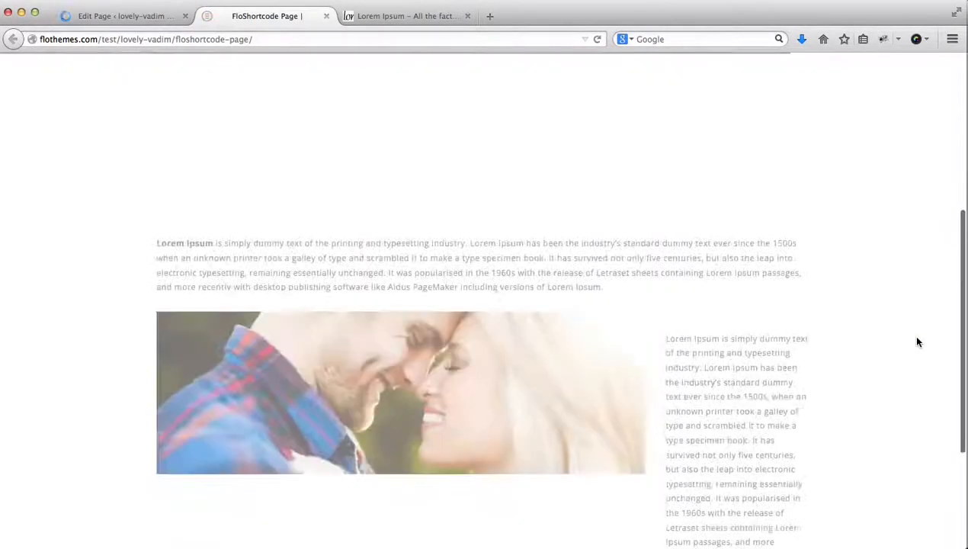
pyautogui.scroll(-2, 918, 342)
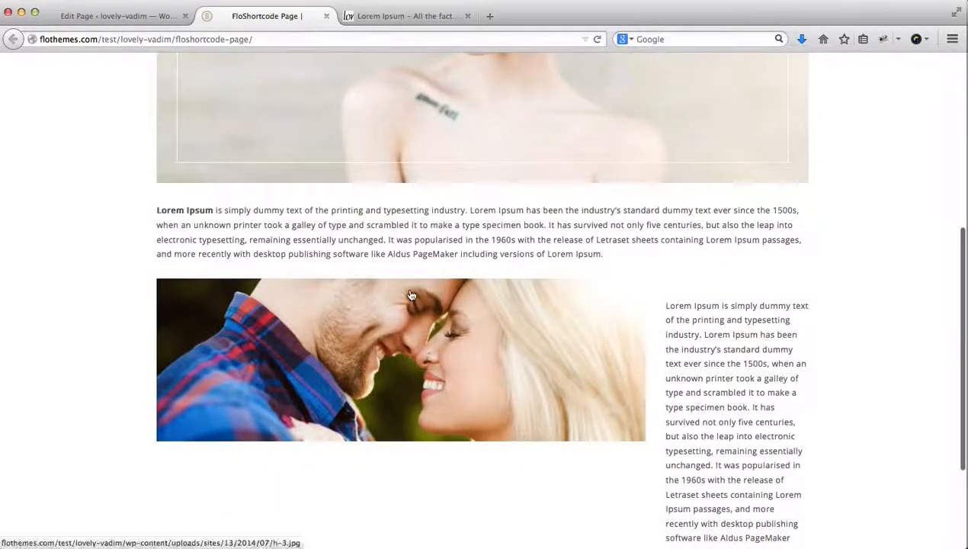
pyautogui.scroll(-4, 660, 345)
pyautogui.scroll(4, 660, 344)
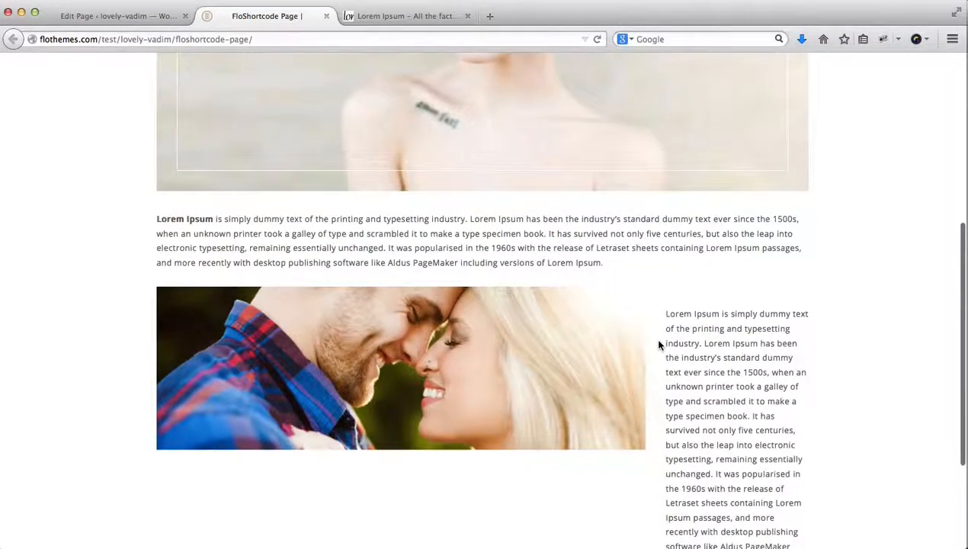
pyautogui.hotkey('ctrl', 'shift', 'Tab')
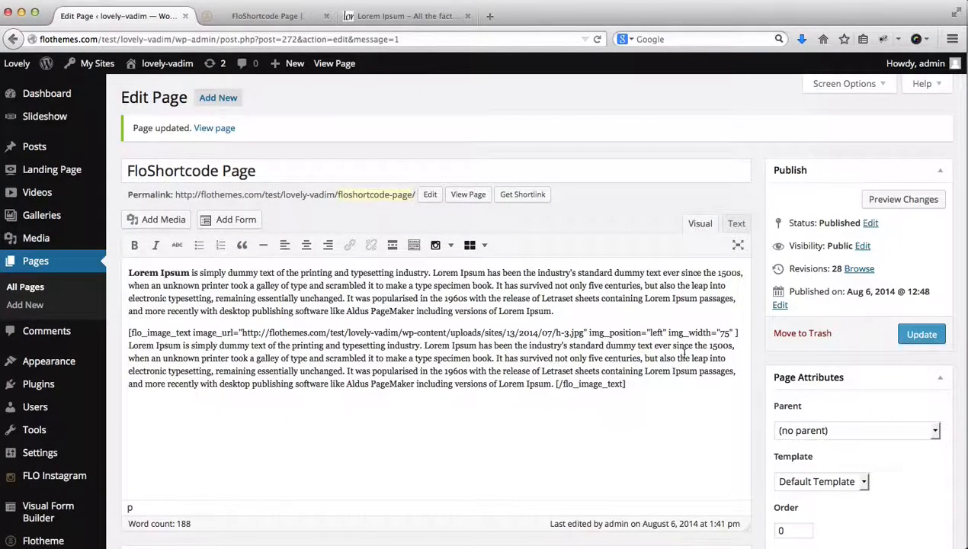
# Set the h-3.jpg shortcode's img_width back to 50 and update the page.
pyautogui.click(729, 331)
pyautogui.press('BackSpace')
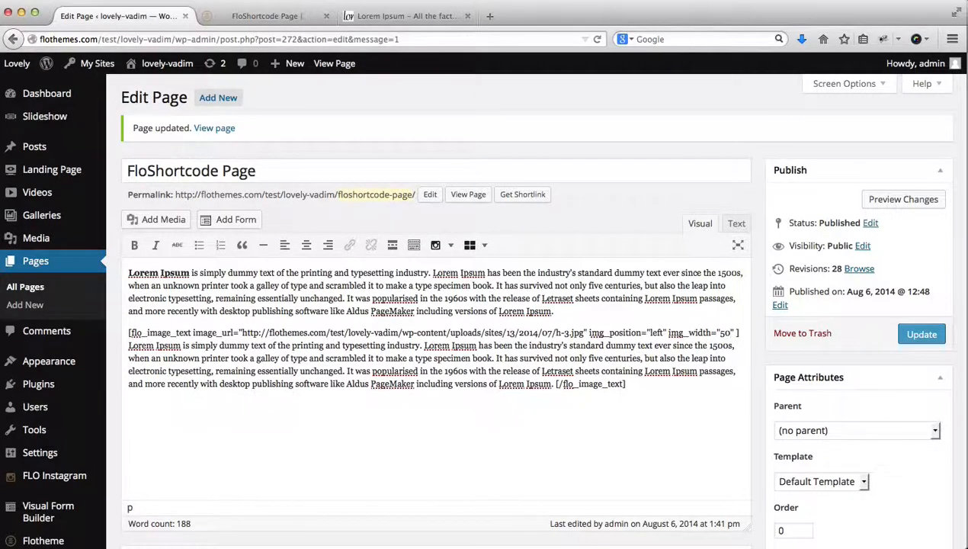
pyautogui.click(920, 336)
# Reload the published page to check the image and text at equal widths, and return to the page editor.
pyautogui.hotkey('ctrl', 'Tab')
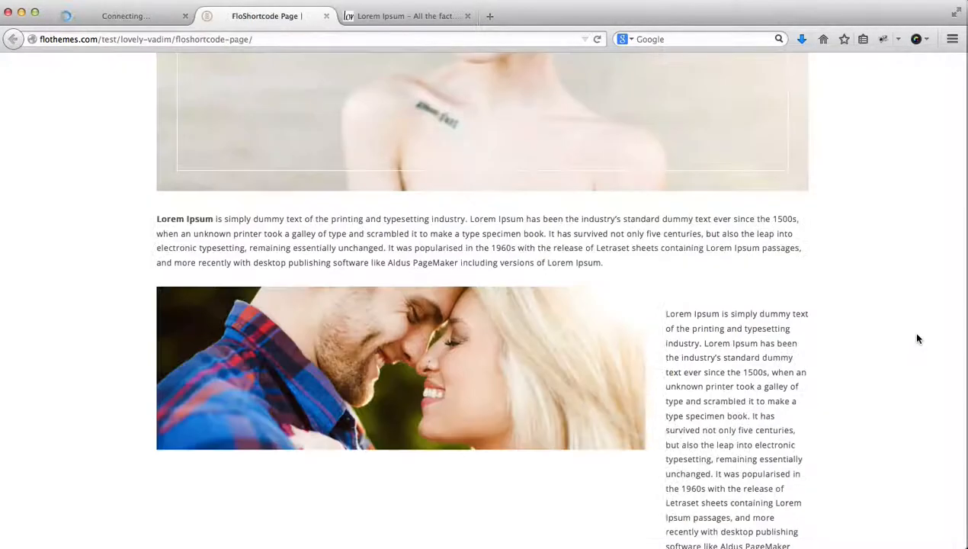
pyautogui.press('super+r')
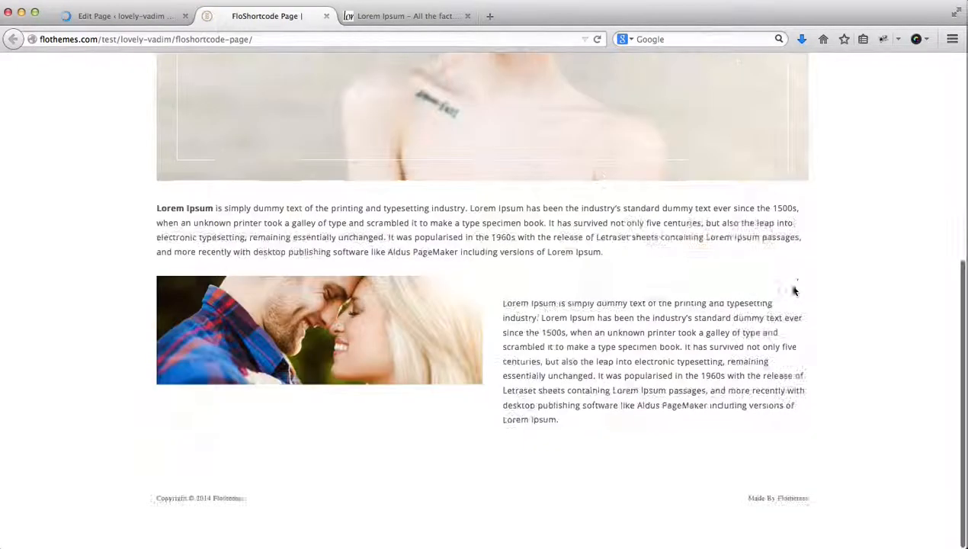
pyautogui.click(131, 16)
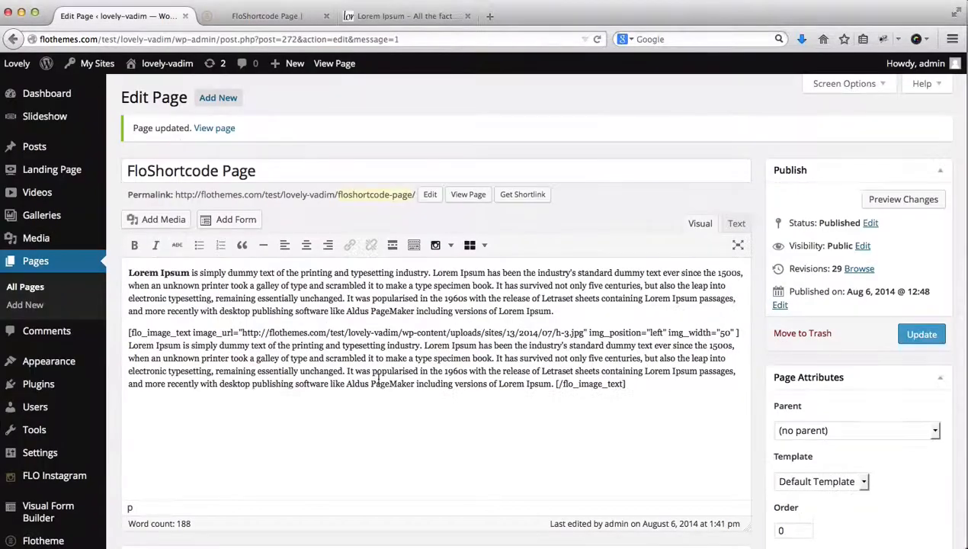
# Duplicate the whole h-3.jpg flo_image_text shortcode below the original, leaving an empty line between them.
pyautogui.moveTo(641, 386); pyautogui.dragTo(116, 327)
pyautogui.hotkey('ctrl', 'c')
pyautogui.click(201, 460)
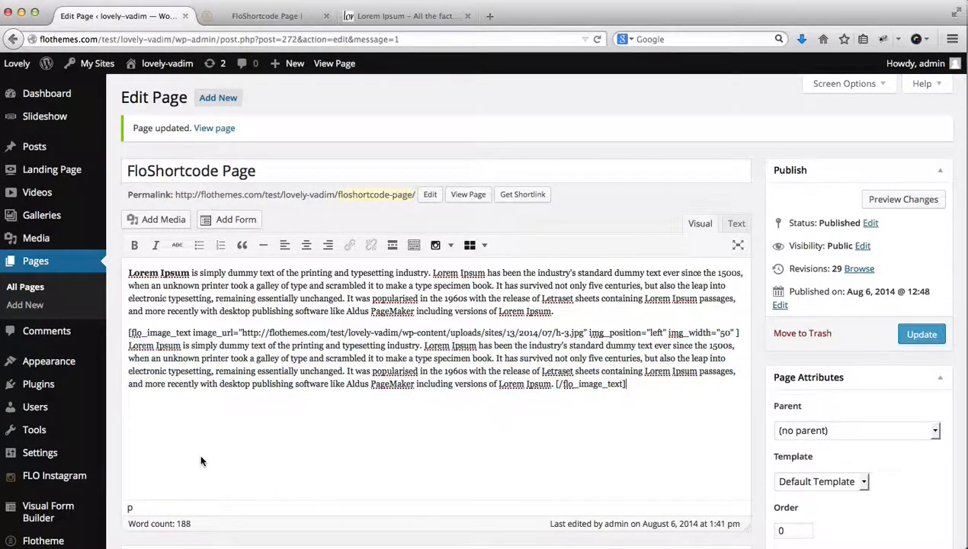
pyautogui.press('Return')
pyautogui.press('Return')
pyautogui.hotkey('ctrl', 'v')
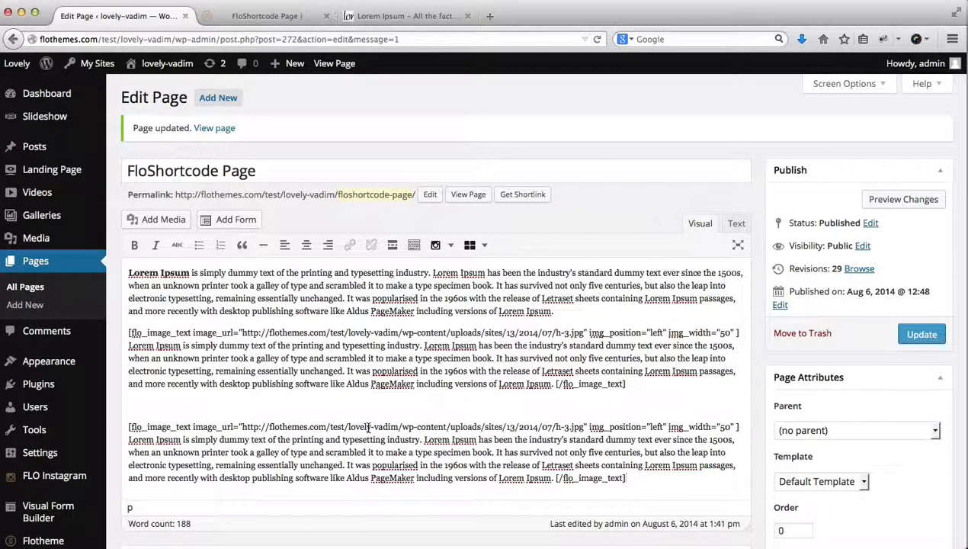
# Set img_position to "right" in the second h-3.jpg shortcode and update the page.
pyautogui.doubleClick(654, 426)
pyautogui.write('right')
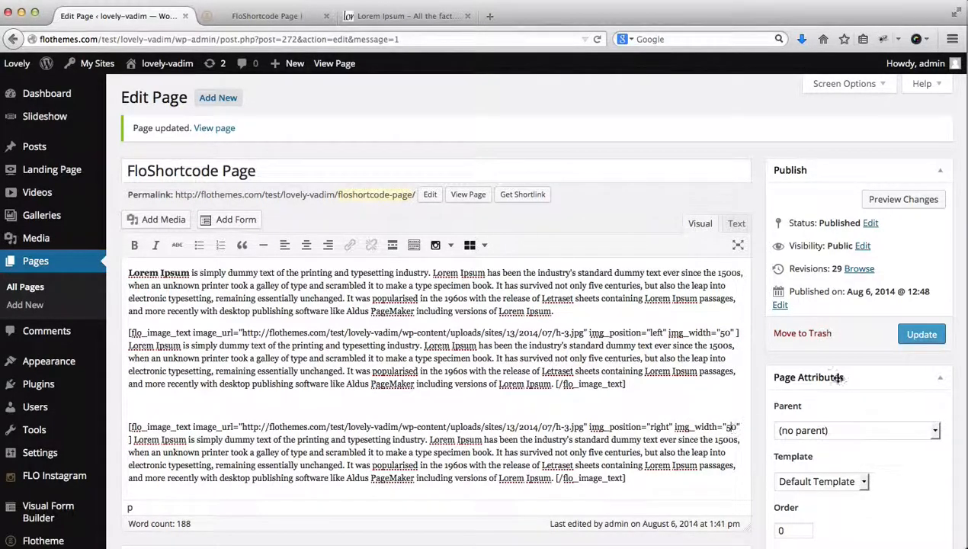
pyautogui.click(921, 334)
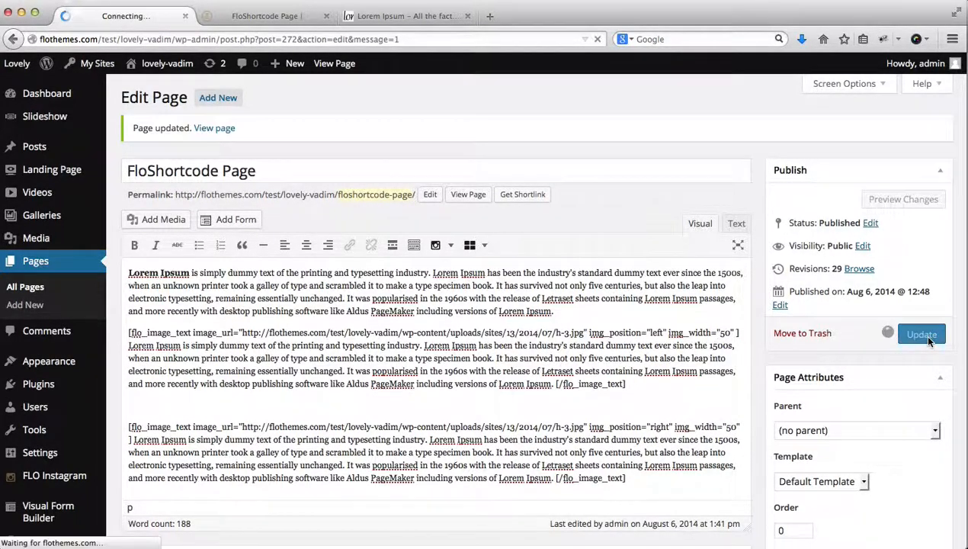
# Reload the published page and examine the layout of both image and text blocks along with the slideshow above them.
pyautogui.hotkey('ctrl', 'Tab')
pyautogui.press('super+r')
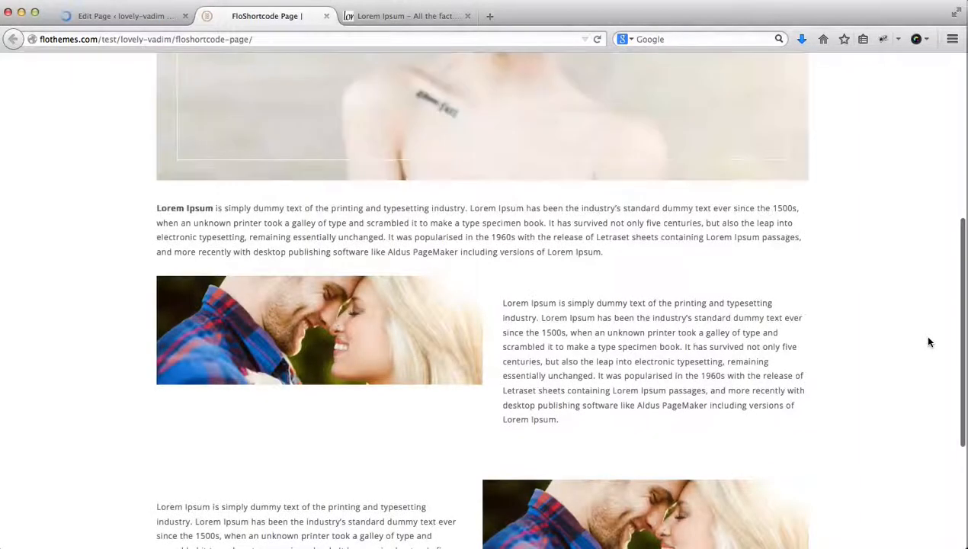
pyautogui.scroll(-5, 396, 315)
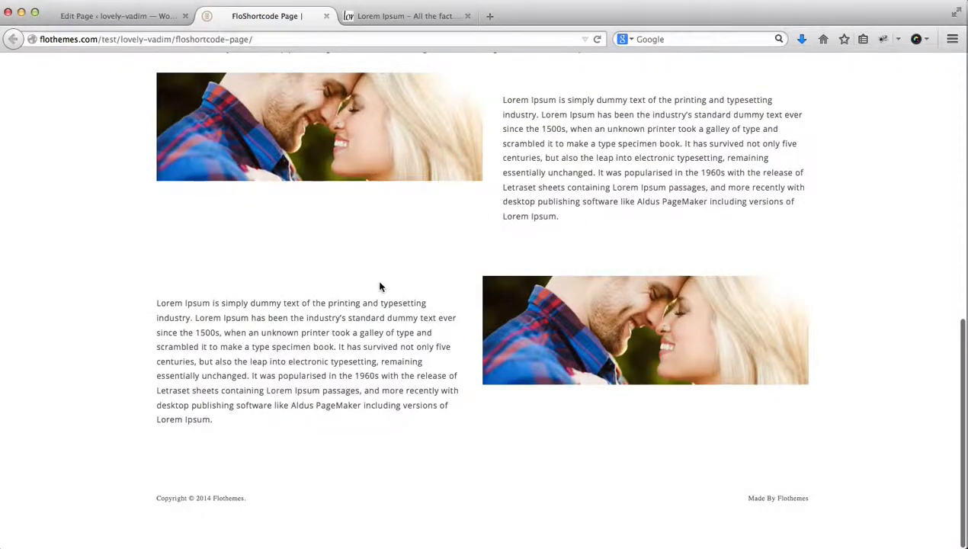
pyautogui.scroll(2, 404, 273)
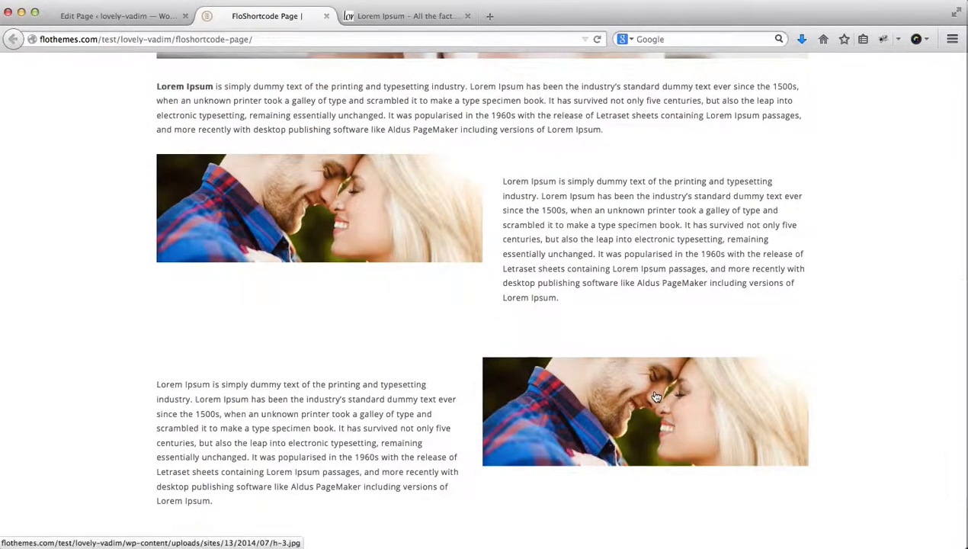
pyautogui.scroll(5, 656, 397)
pyautogui.scroll(-5, 656, 396)
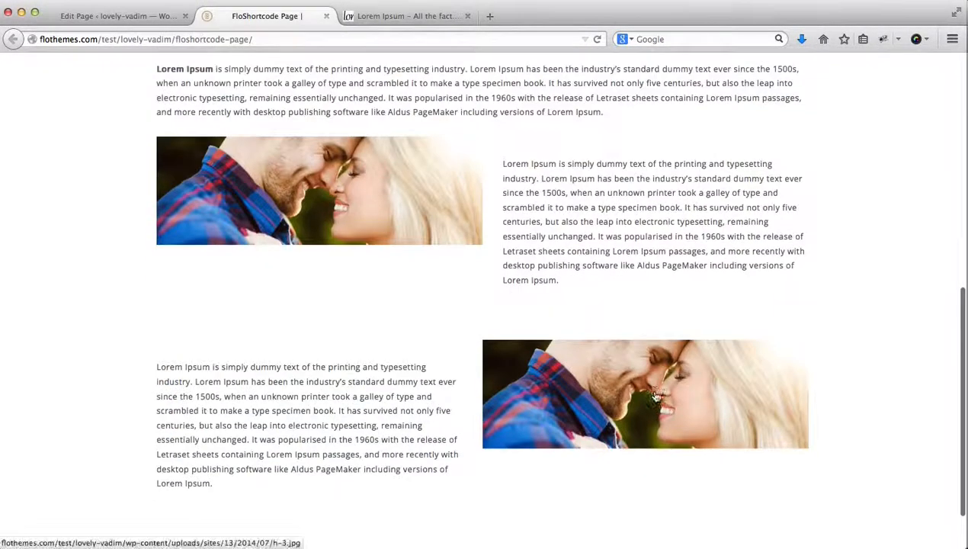
pyautogui.scroll(8, 656, 397)
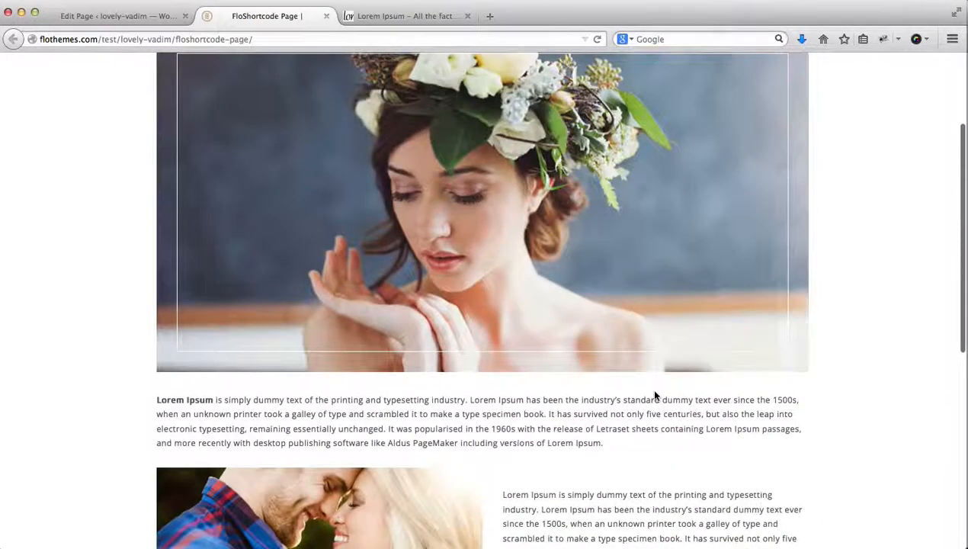
pyautogui.scroll(-3, 654, 396)
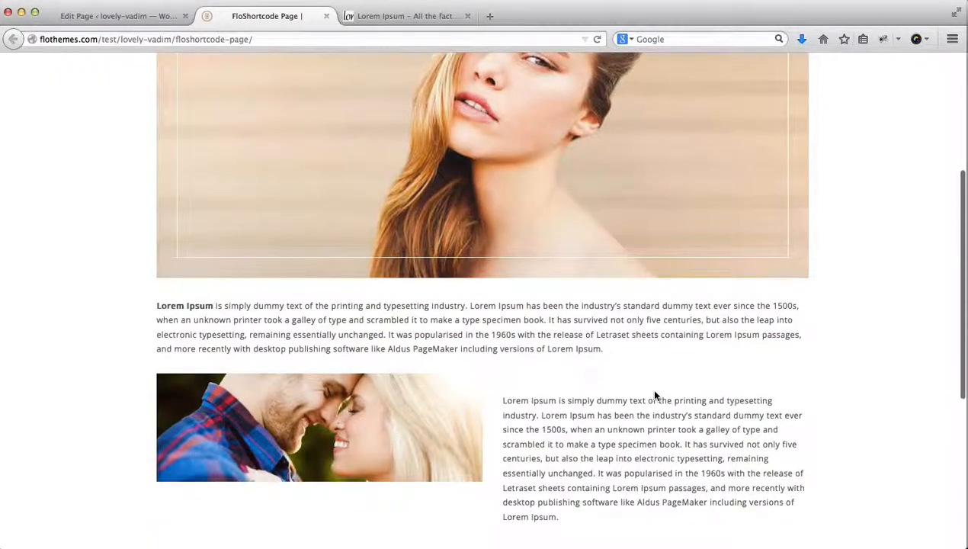
pyautogui.scroll(6, 655, 394)
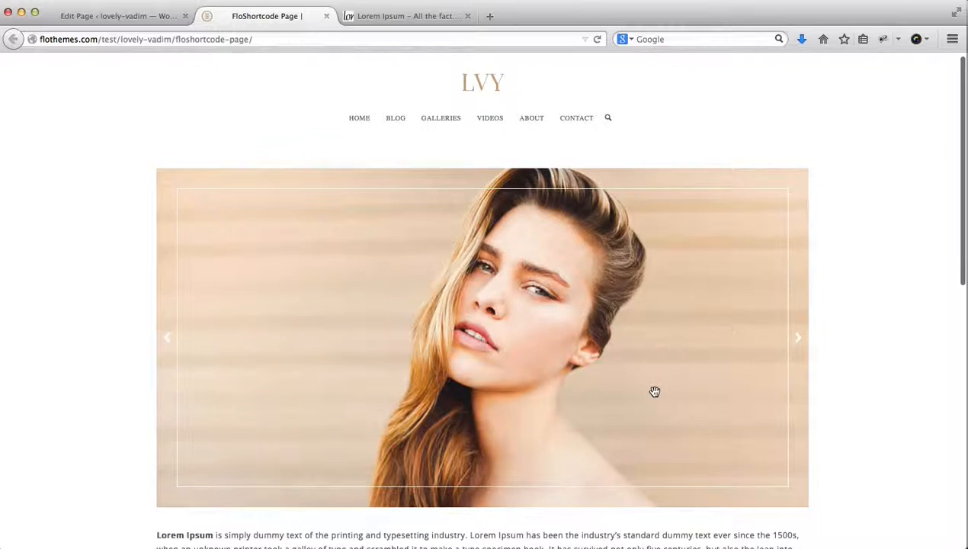